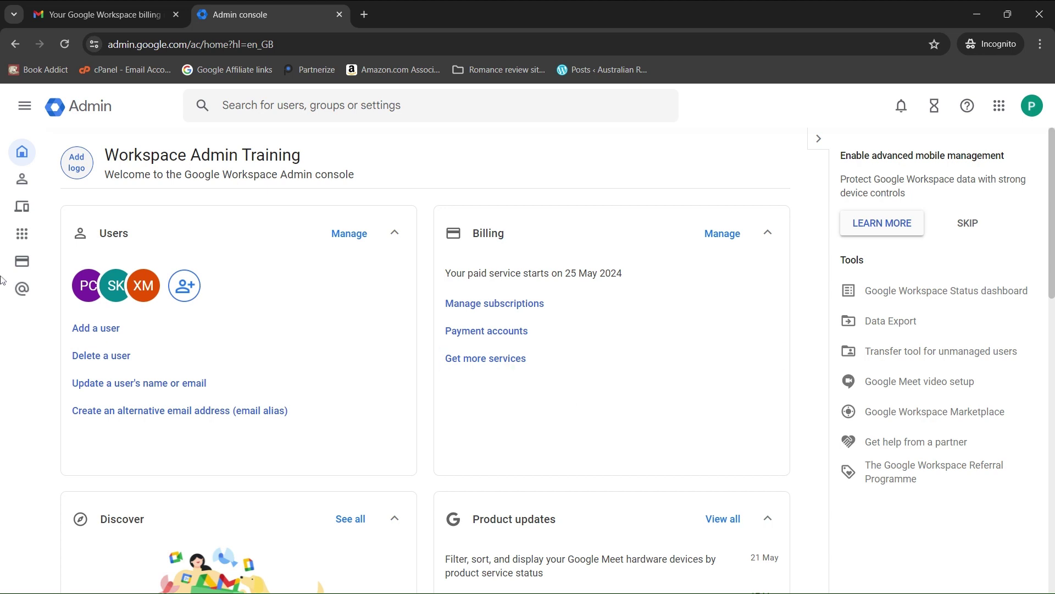
Step: Go to Apps > Google Workspace > Gmail in the Admin console
click(8, 206)
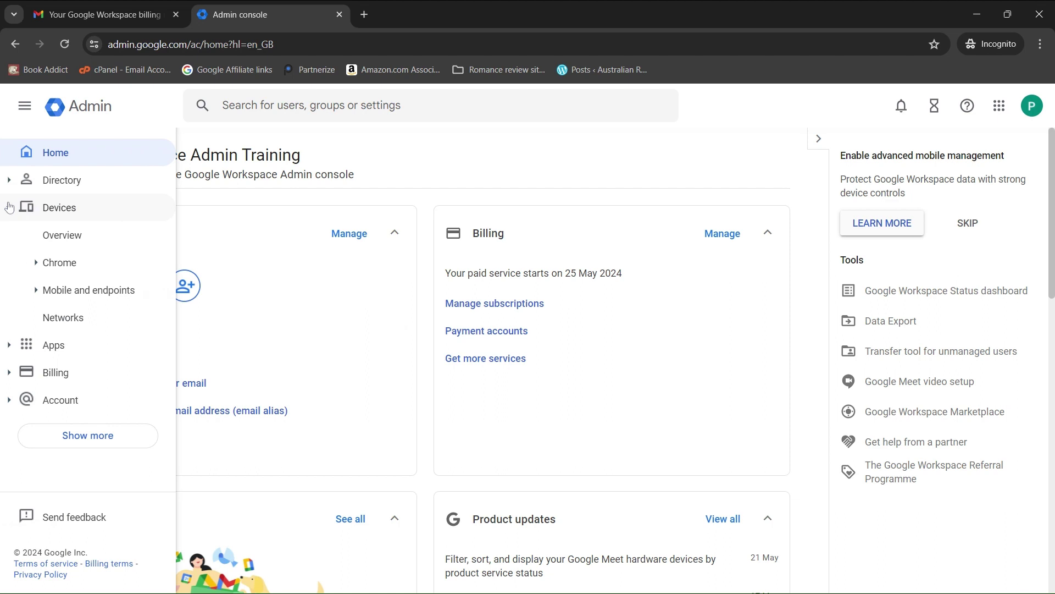
click(9, 346)
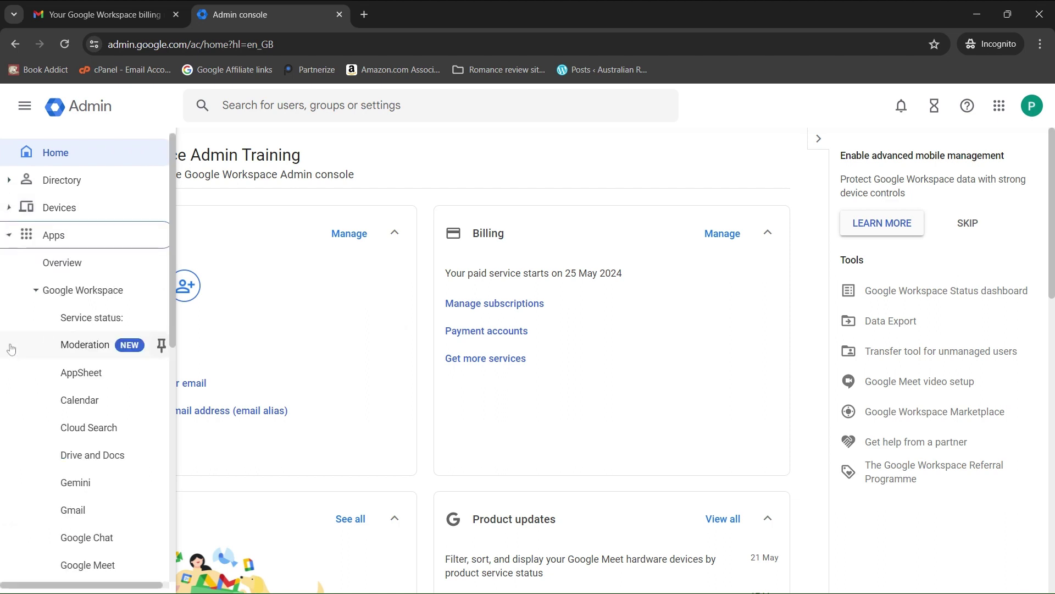
click(85, 508)
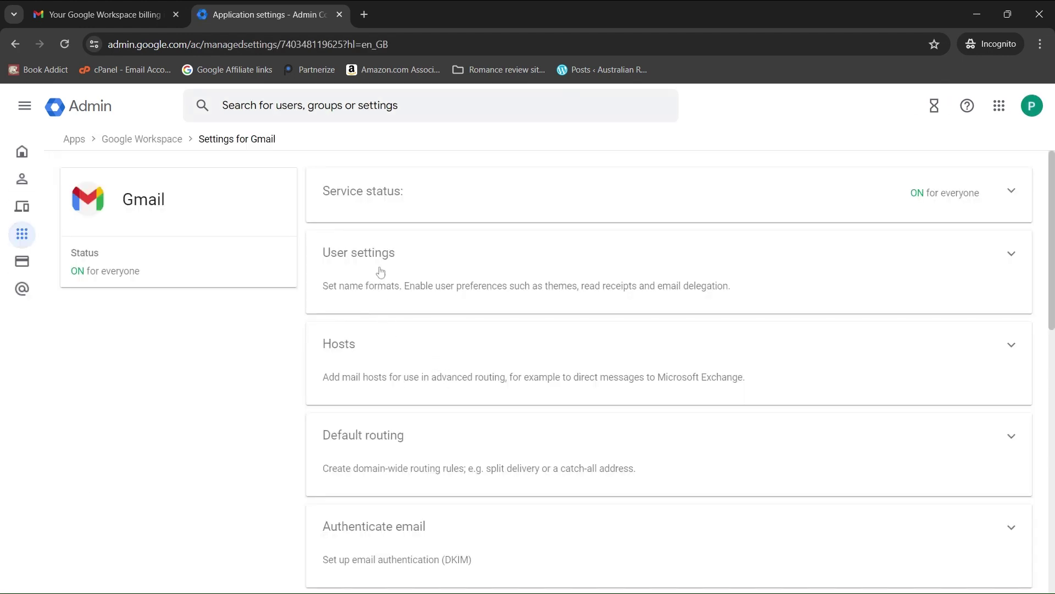
Step: Turn on Mail delegation in Gmail User settings, including delegation to Google groups, and save
click(380, 273)
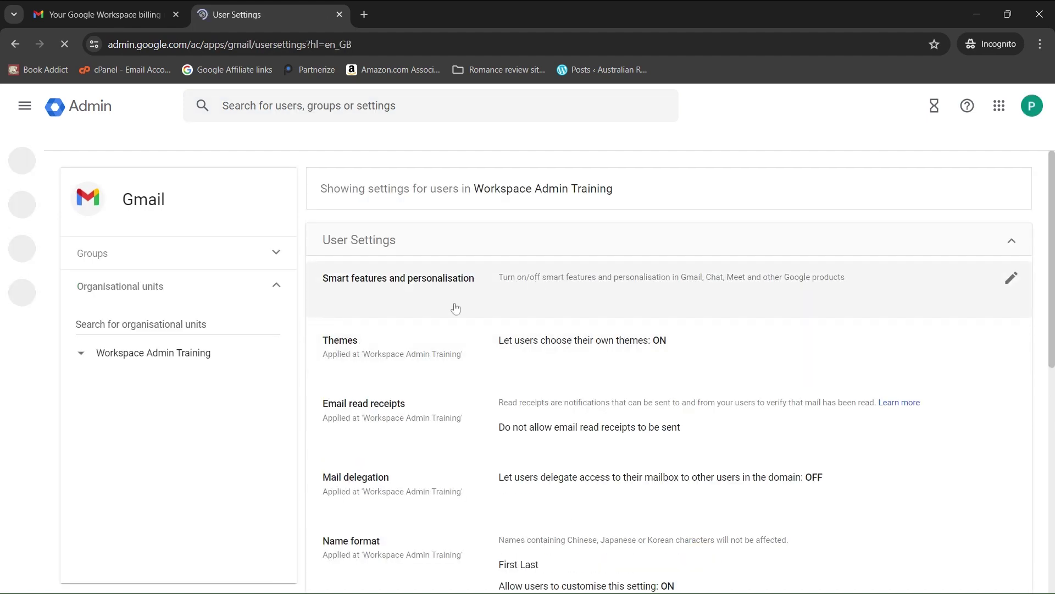
scroll(494, 338, down, 2)
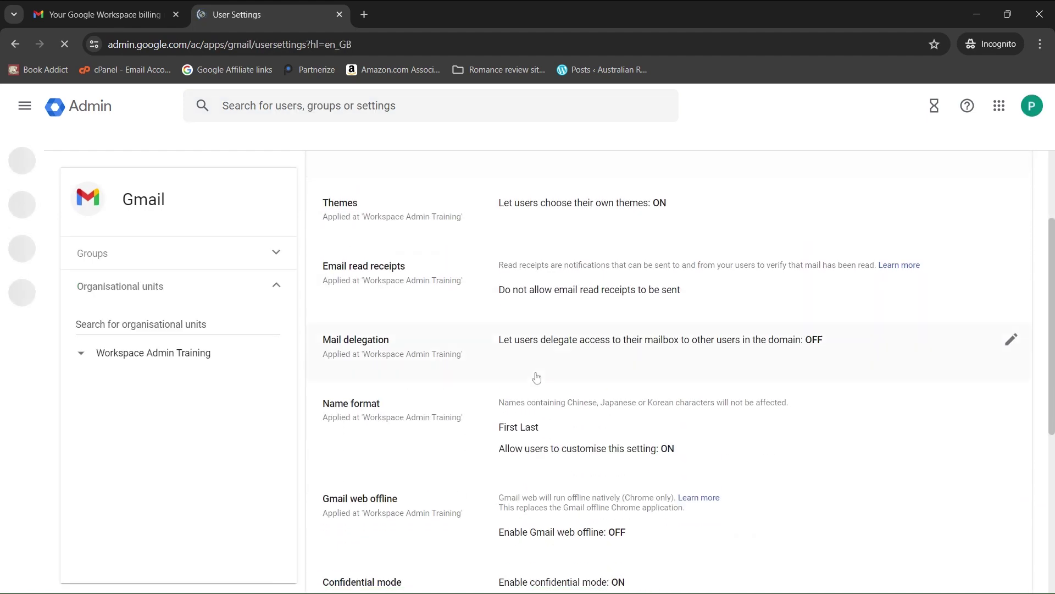
click(1008, 343)
click(501, 343)
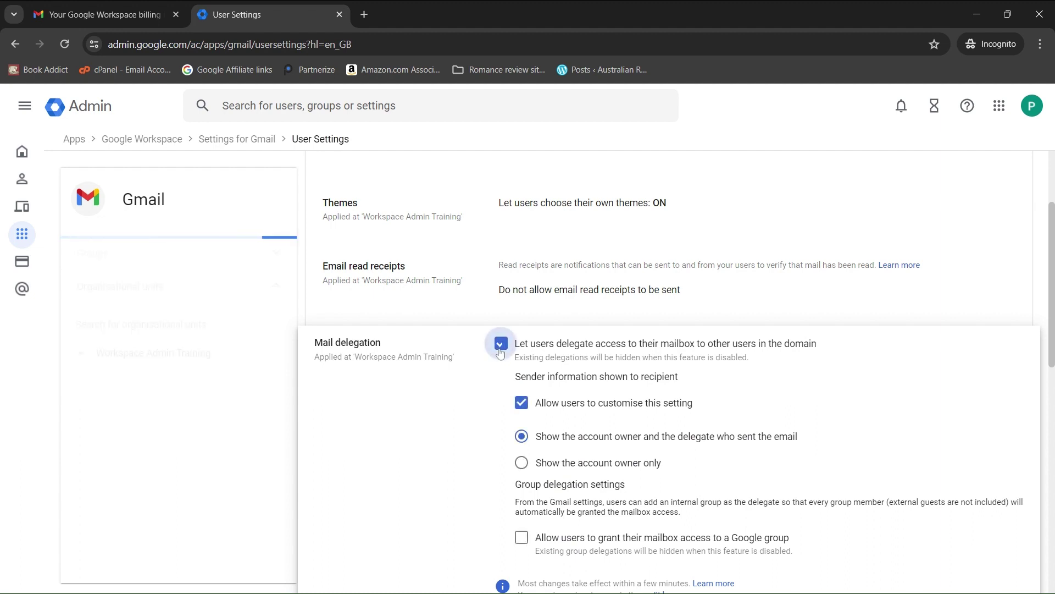
scroll(462, 442, down, 2)
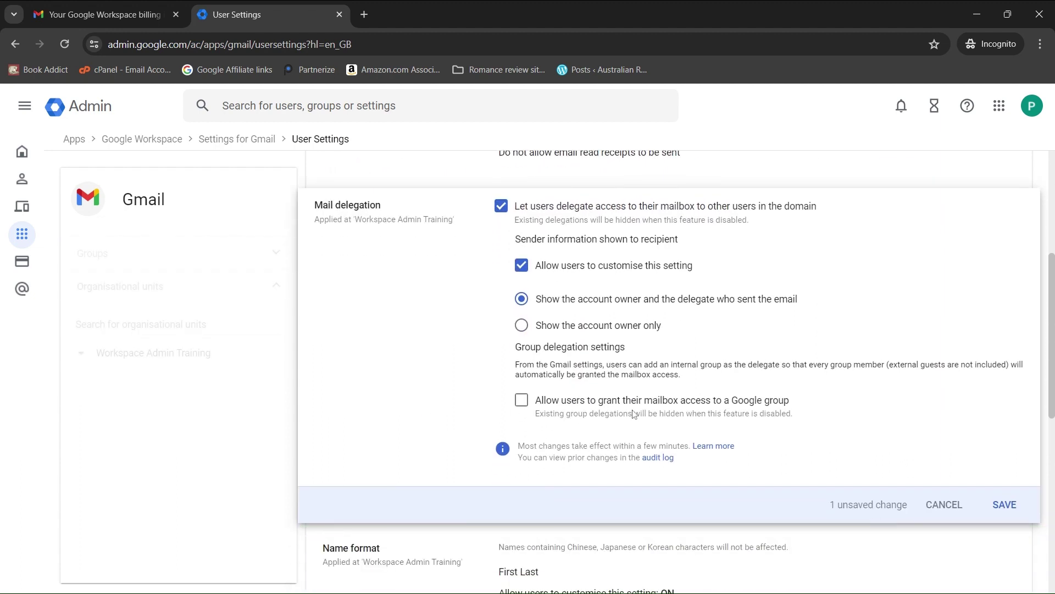
click(522, 403)
click(1011, 501)
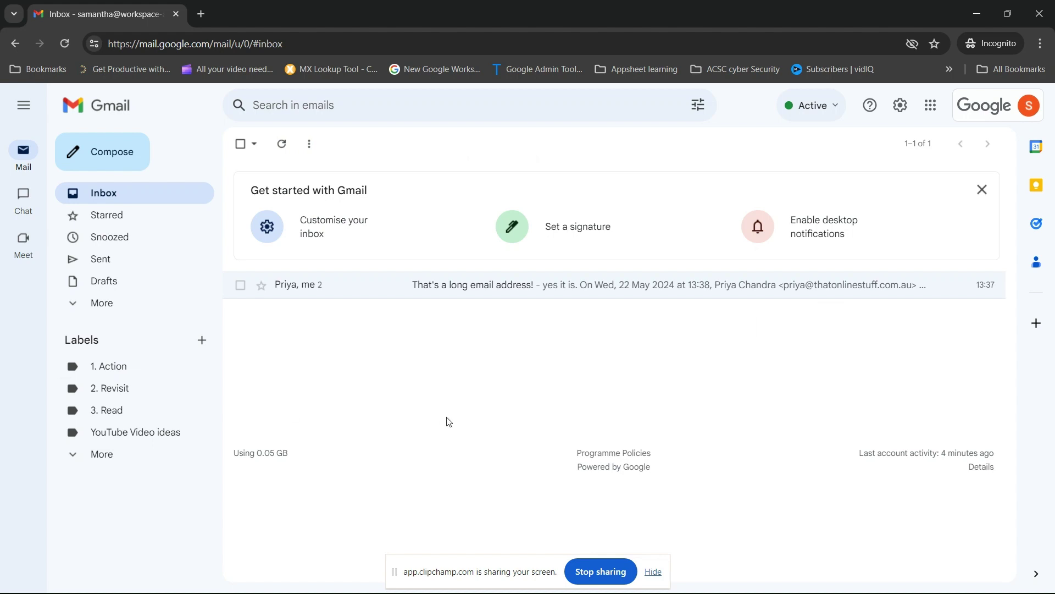
Step: In Gmail's Accounts settings, start adding an account under Grant access to your account
click(900, 106)
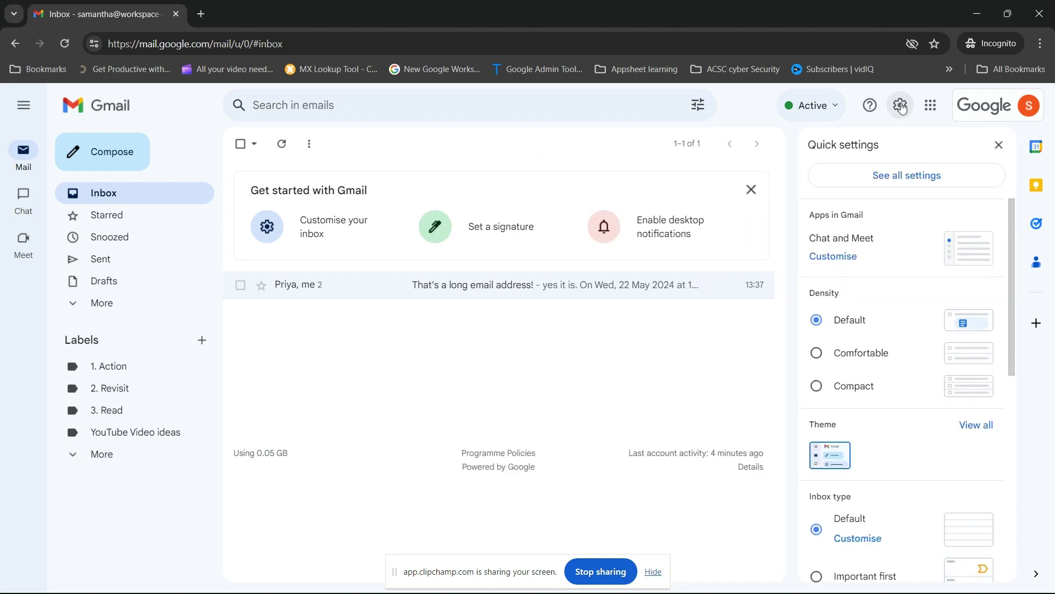
click(895, 185)
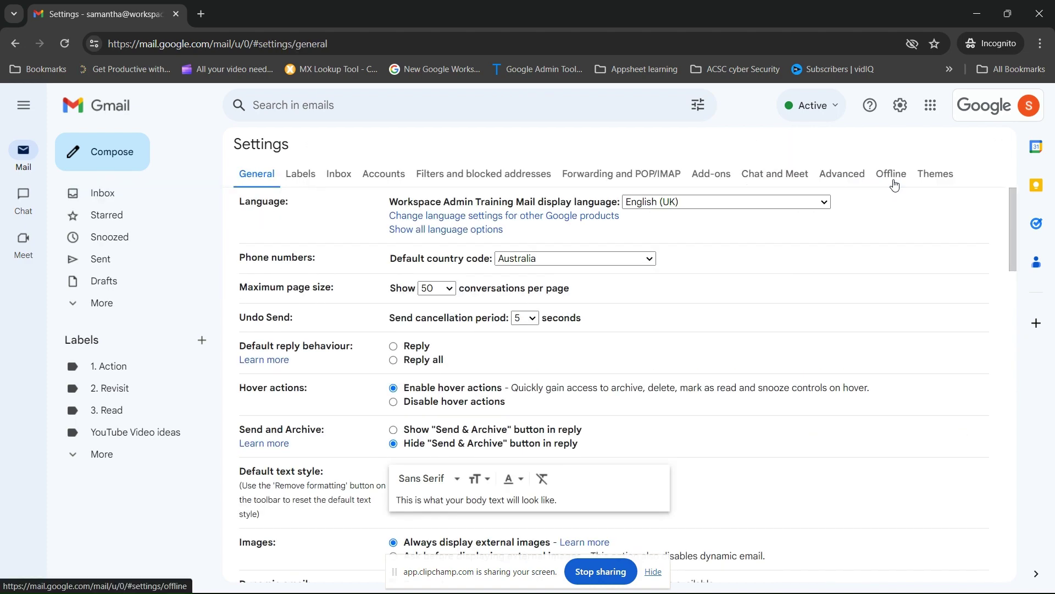
click(376, 175)
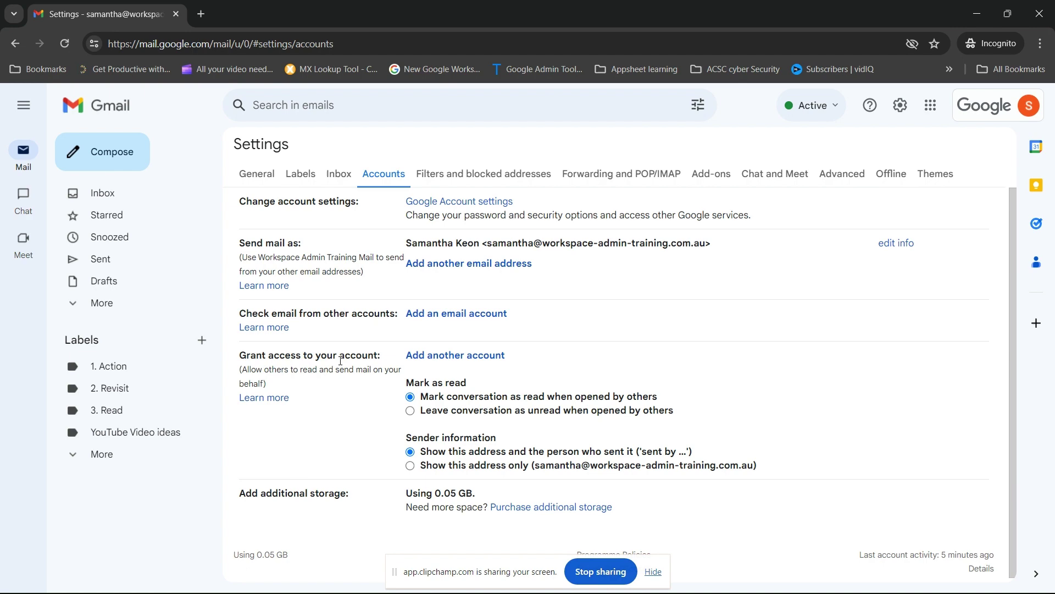
click(455, 355)
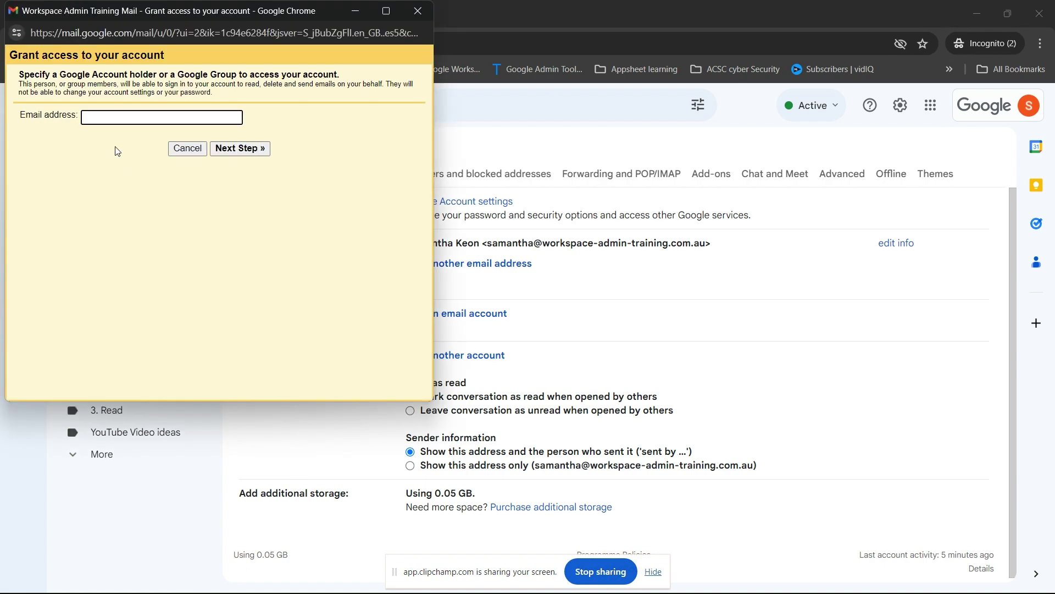
Step: Send the grant-access email to the pasted delegate address and dismiss the confirmation window
key(ctrl+v)
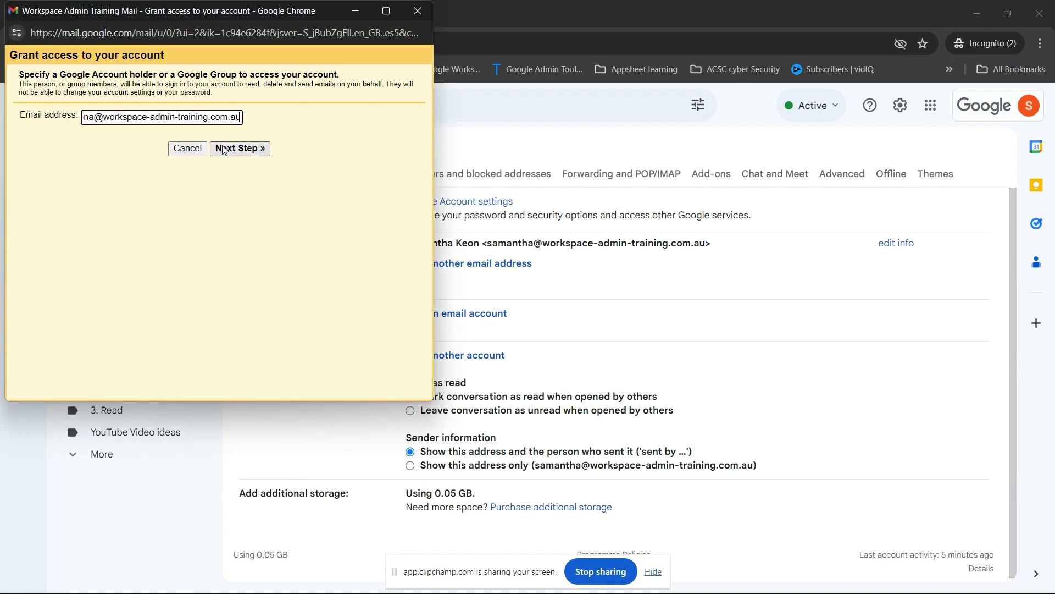
click(225, 149)
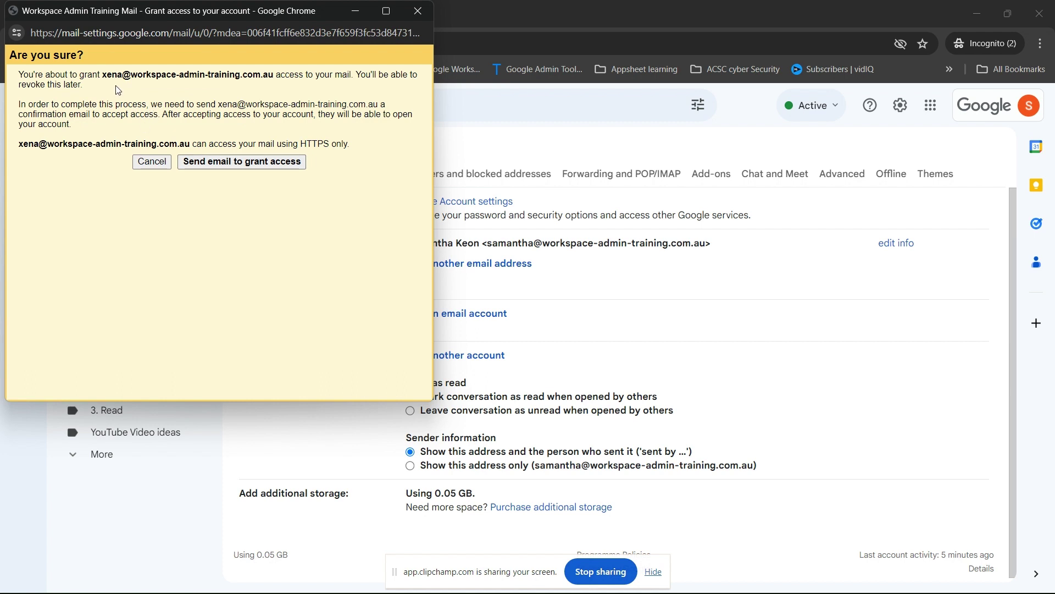
click(215, 161)
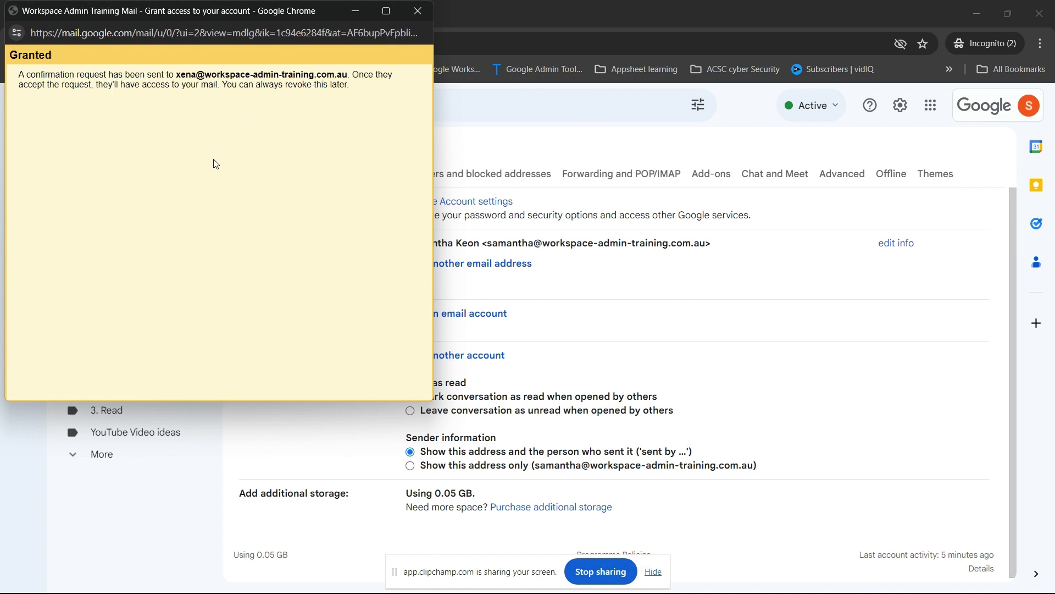
click(418, 11)
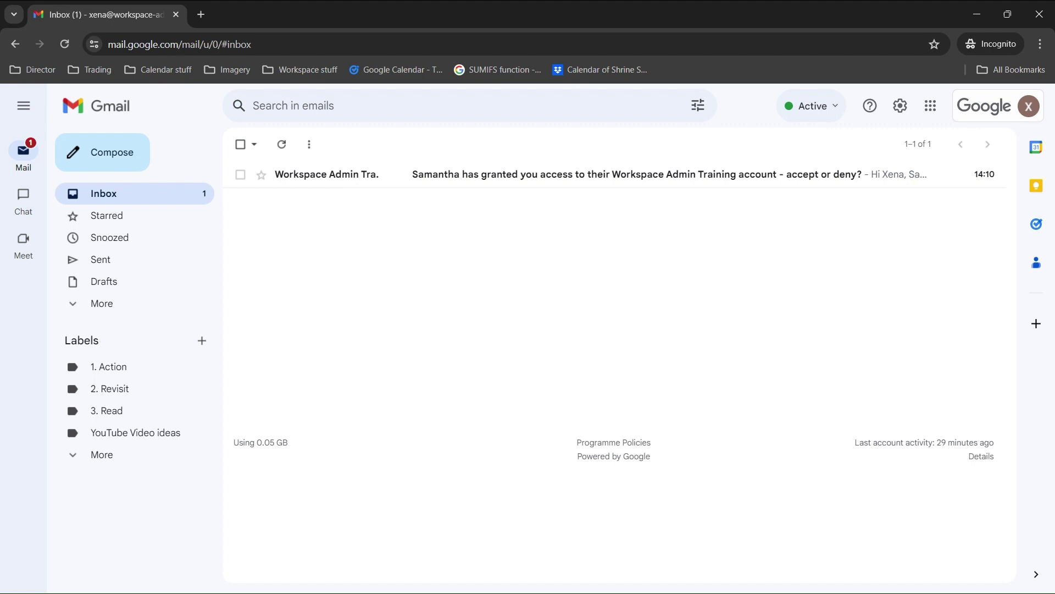
Step: Accept the delegated access invitation email, confirm it, and return to the email
click(463, 184)
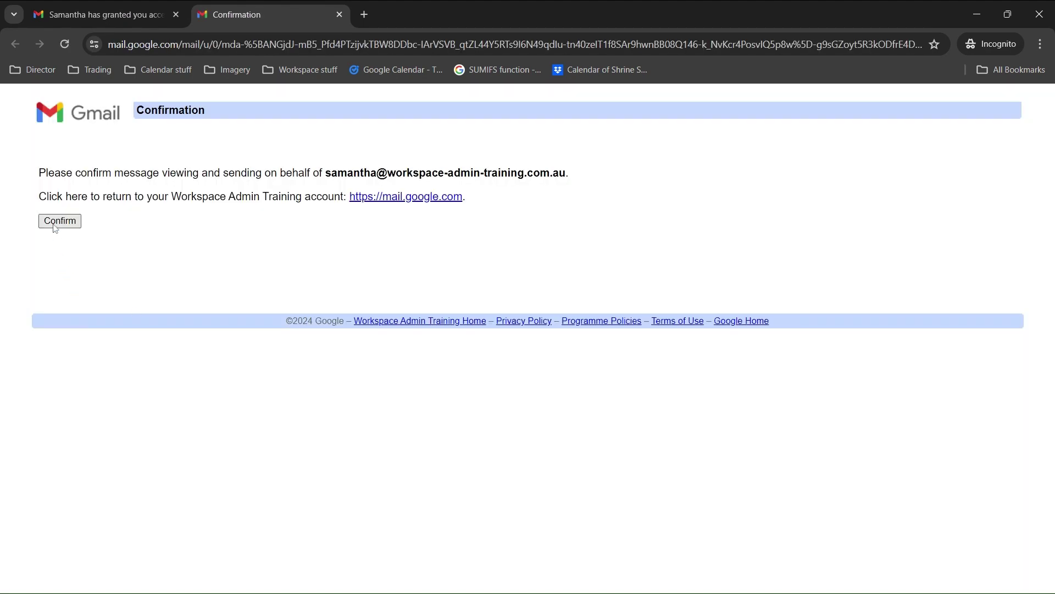
click(55, 225)
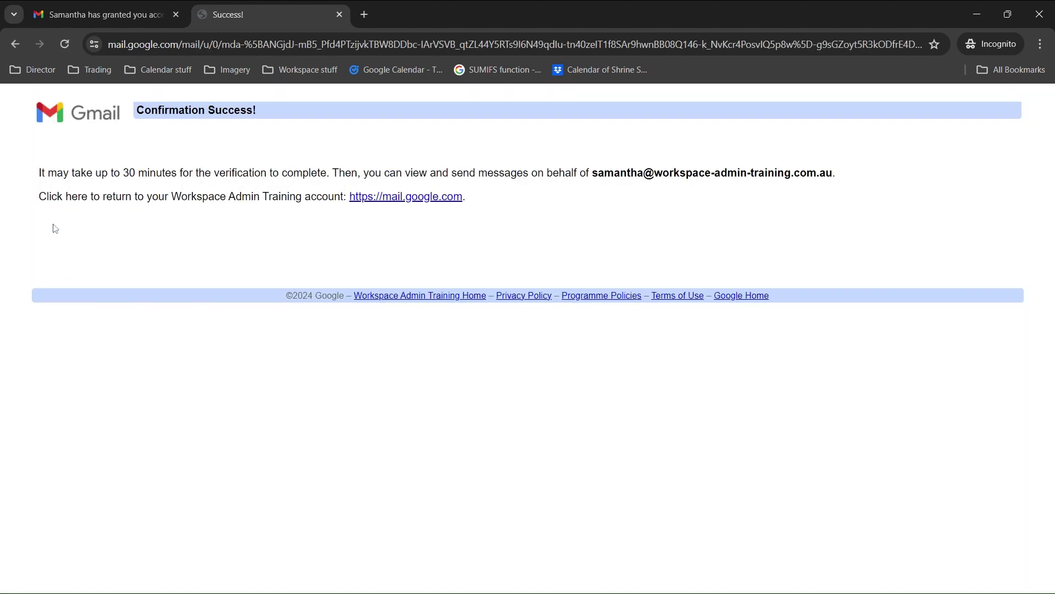
click(85, 17)
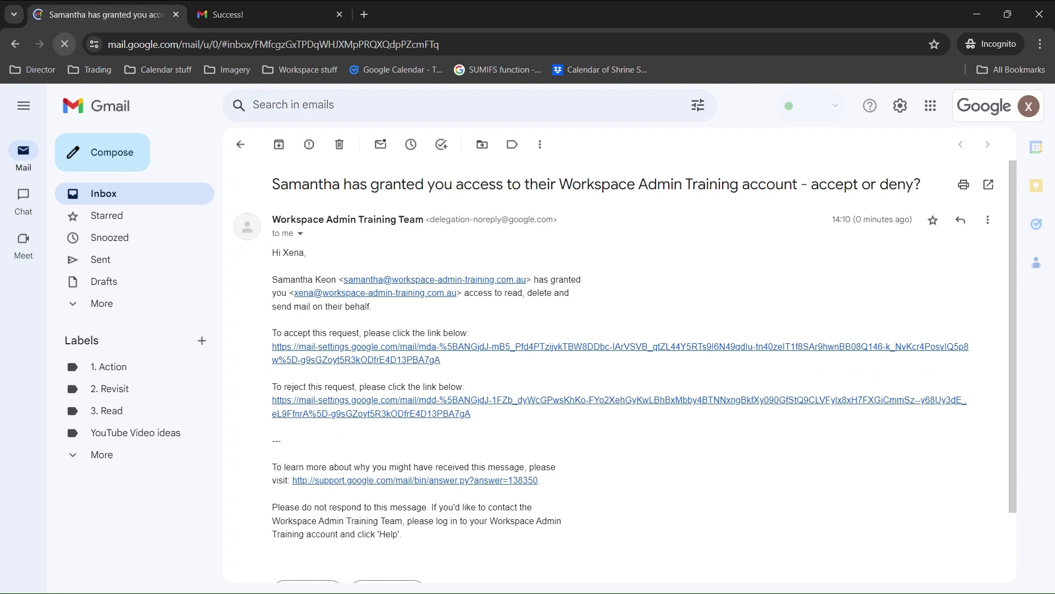
click(977, 114)
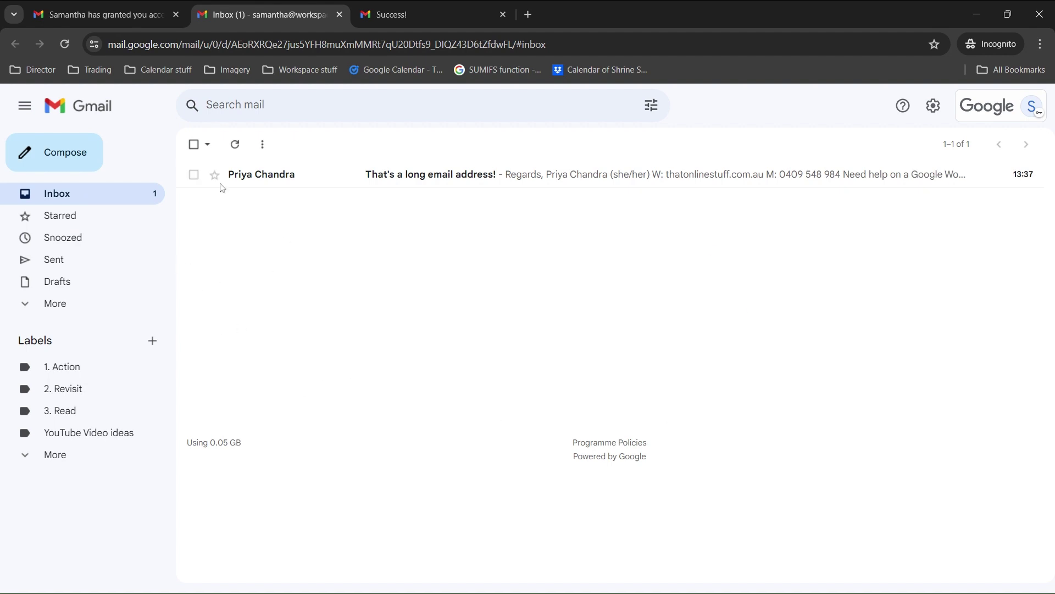
Step: Send a reply to the long email address message from Samantha's mailbox and check Sent
click(36, 260)
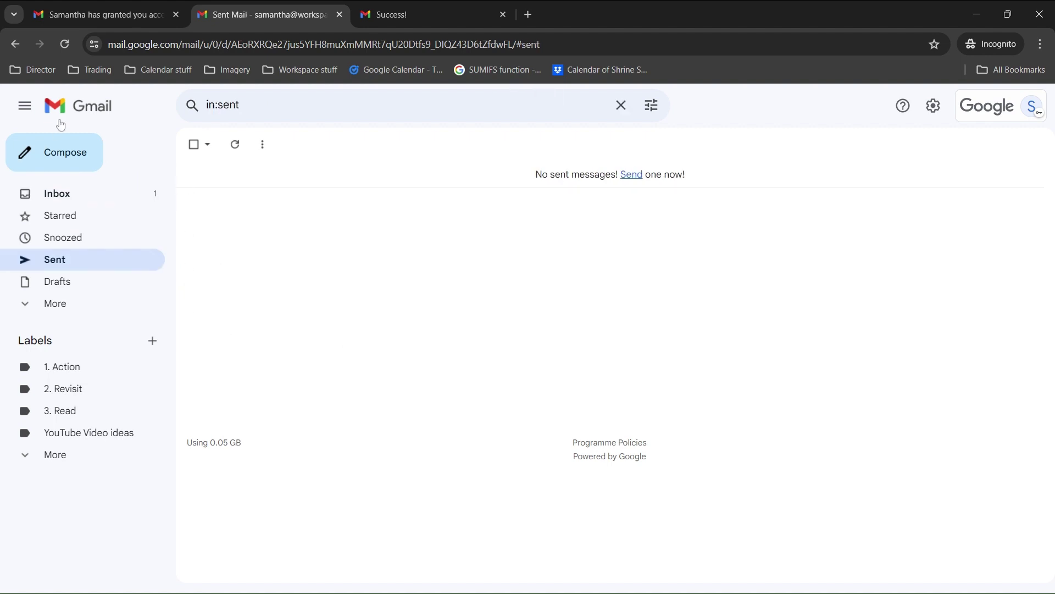
click(254, 460)
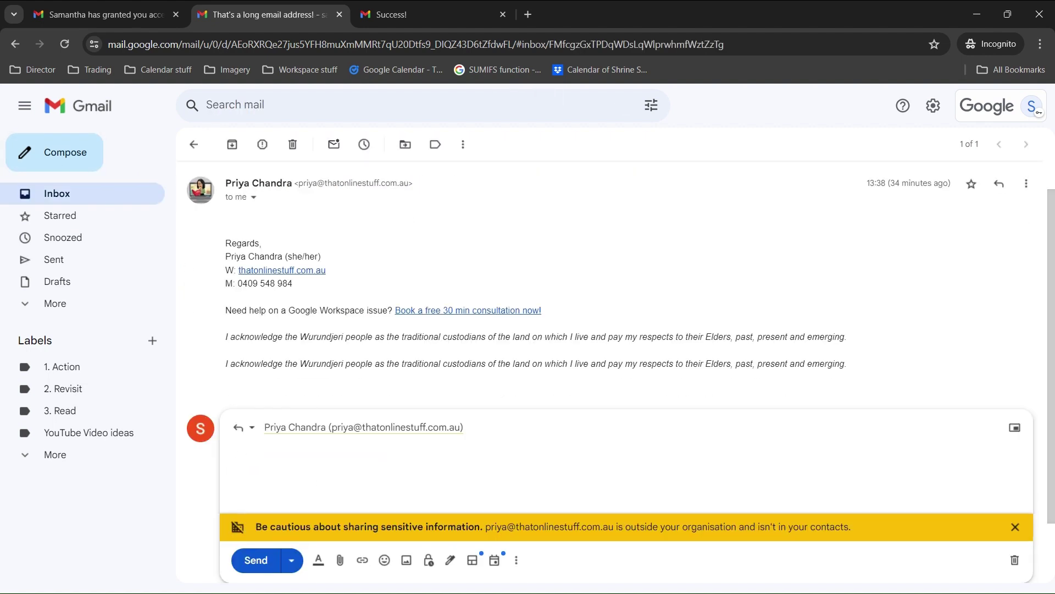
text(yes it is)
text(.)
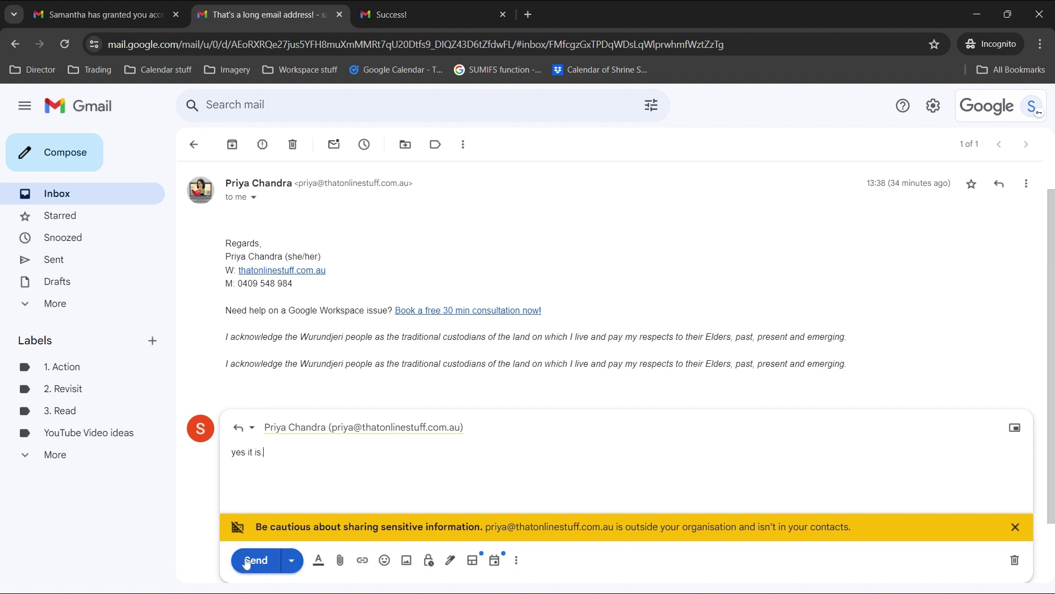
click(252, 559)
click(65, 260)
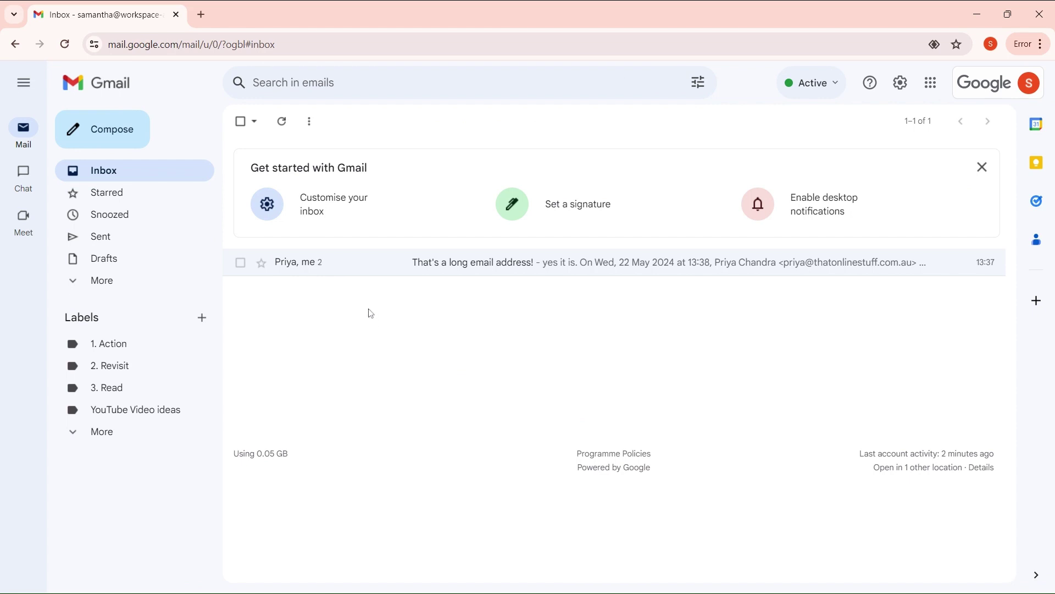
Step: In the owner's Gmail, open the 'That's a long email address!' thread and the first Sent conversation
click(327, 272)
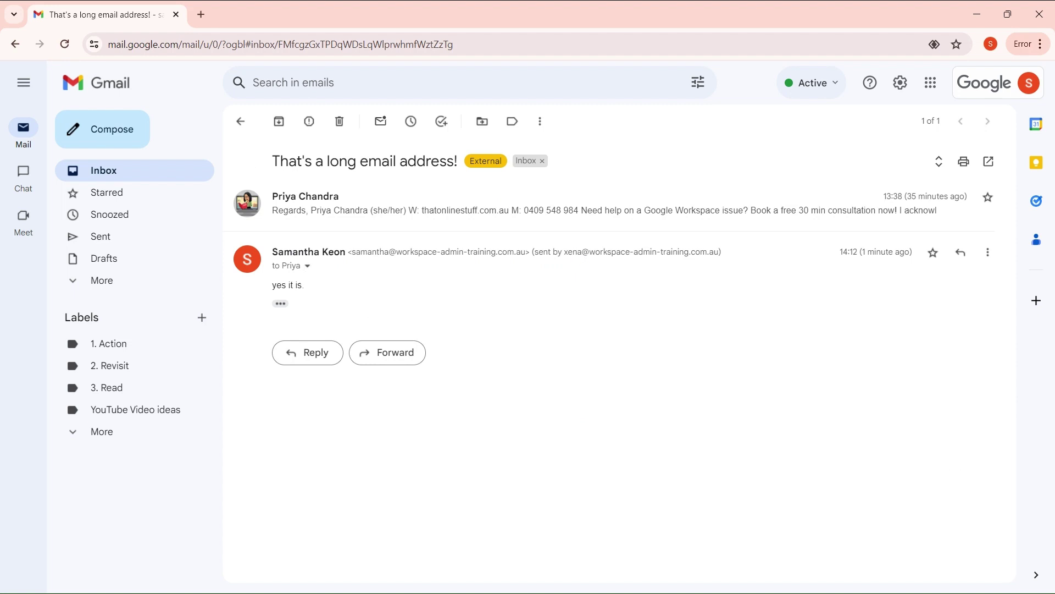
click(113, 238)
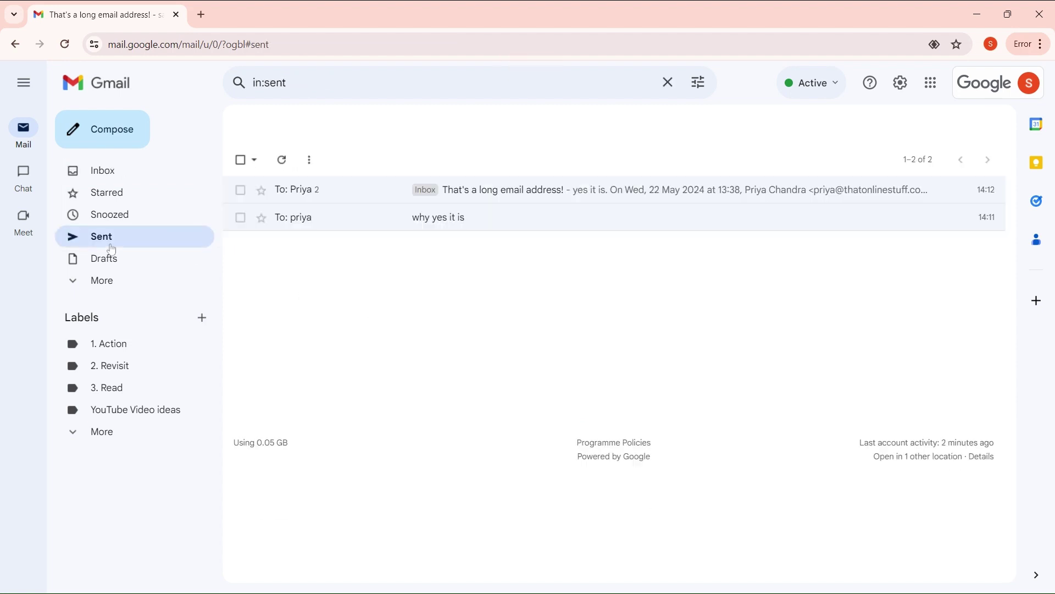
click(350, 199)
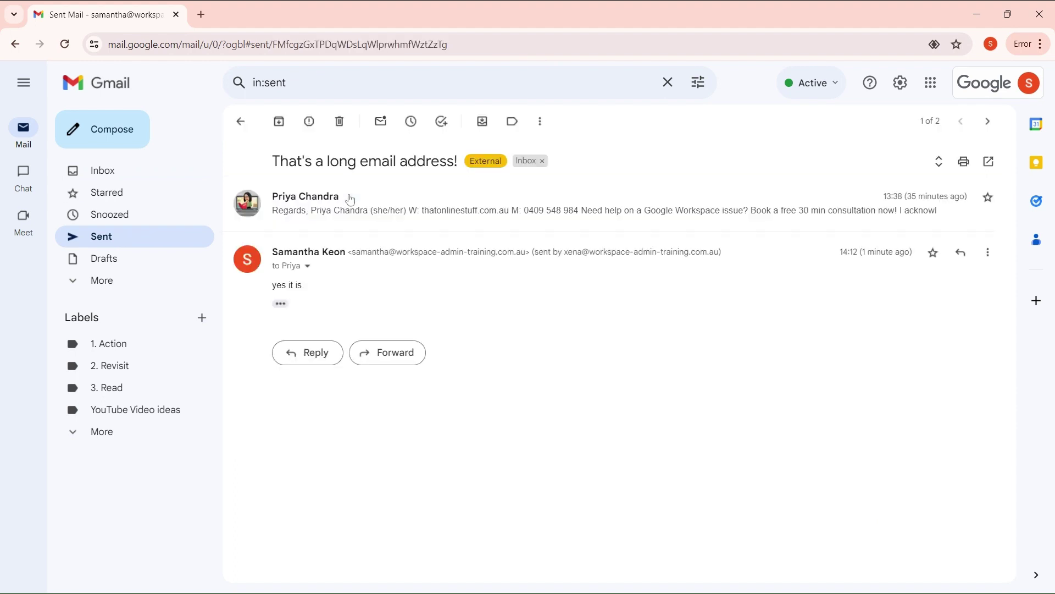